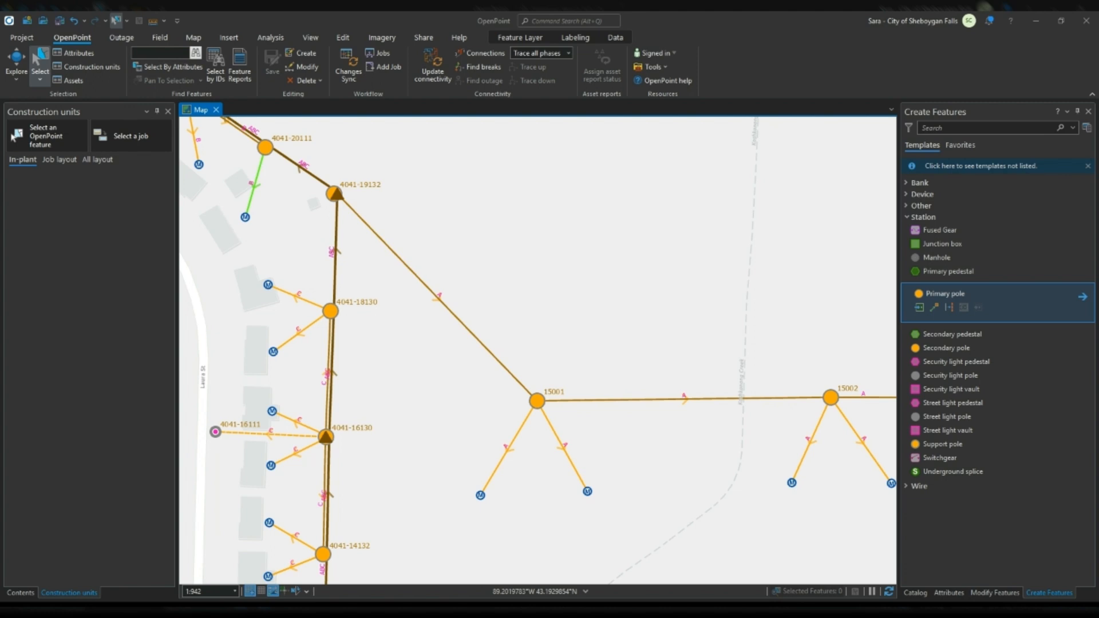
# - Place a primary pole about 150 units from pole 15001 on the overhead wire towards station 4041-19132, and save the edit
pyautogui.click(920, 308)
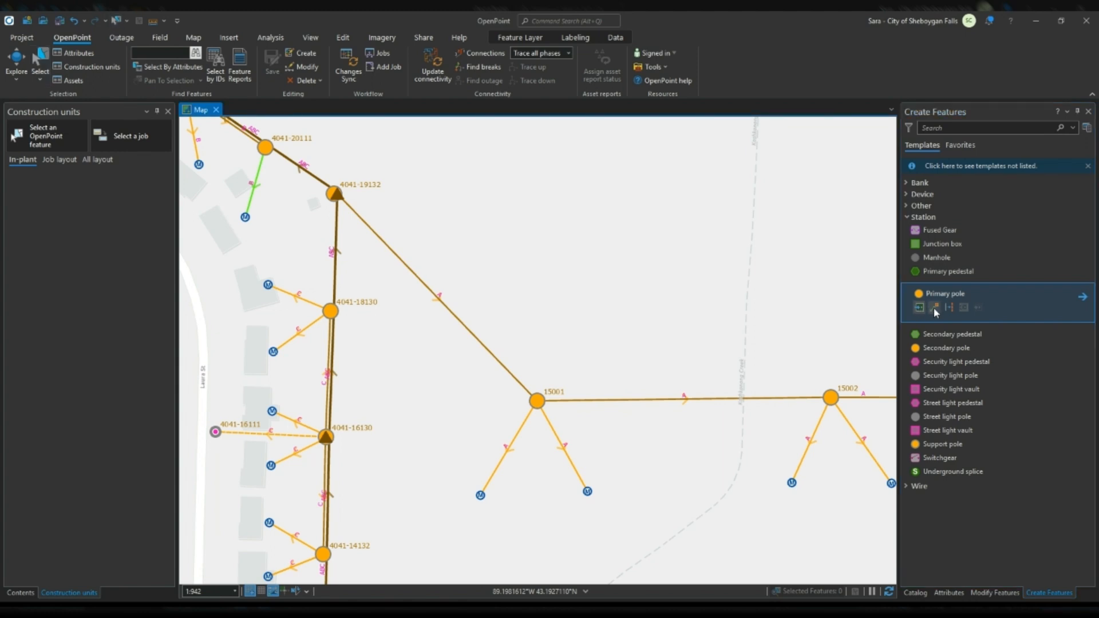
pyautogui.click(934, 308)
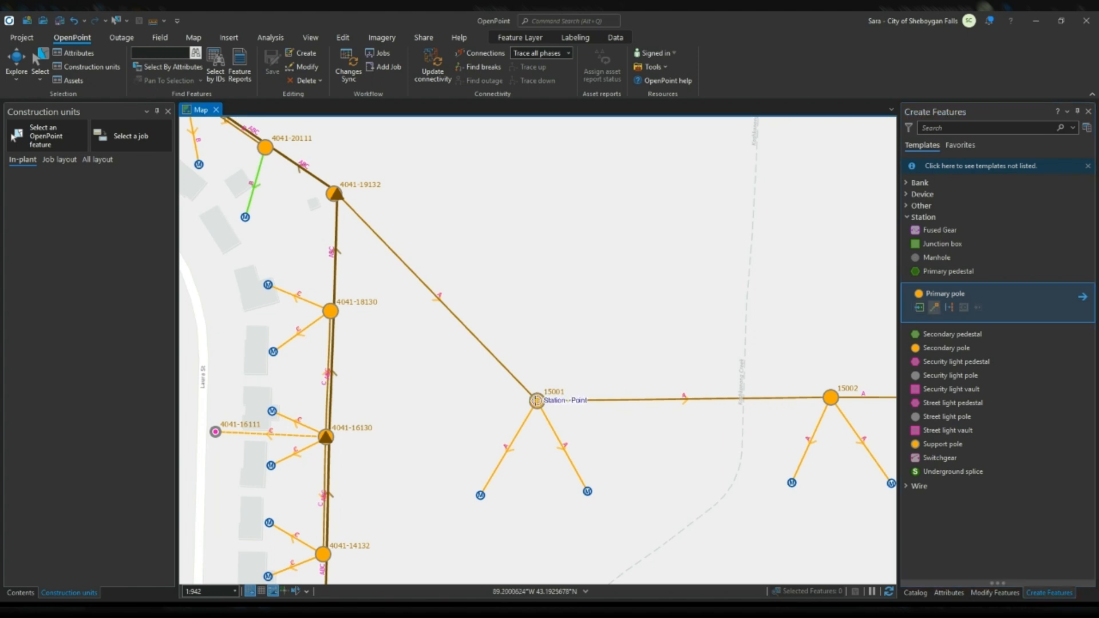
pyautogui.click(537, 400)
pyautogui.click(464, 325)
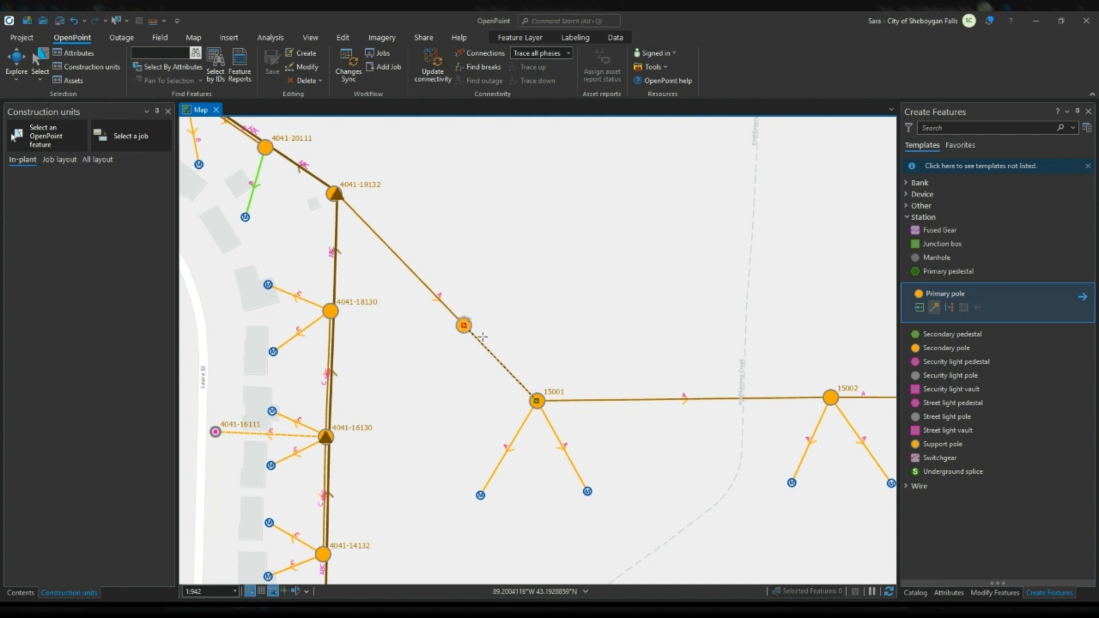
pyautogui.press('F2')
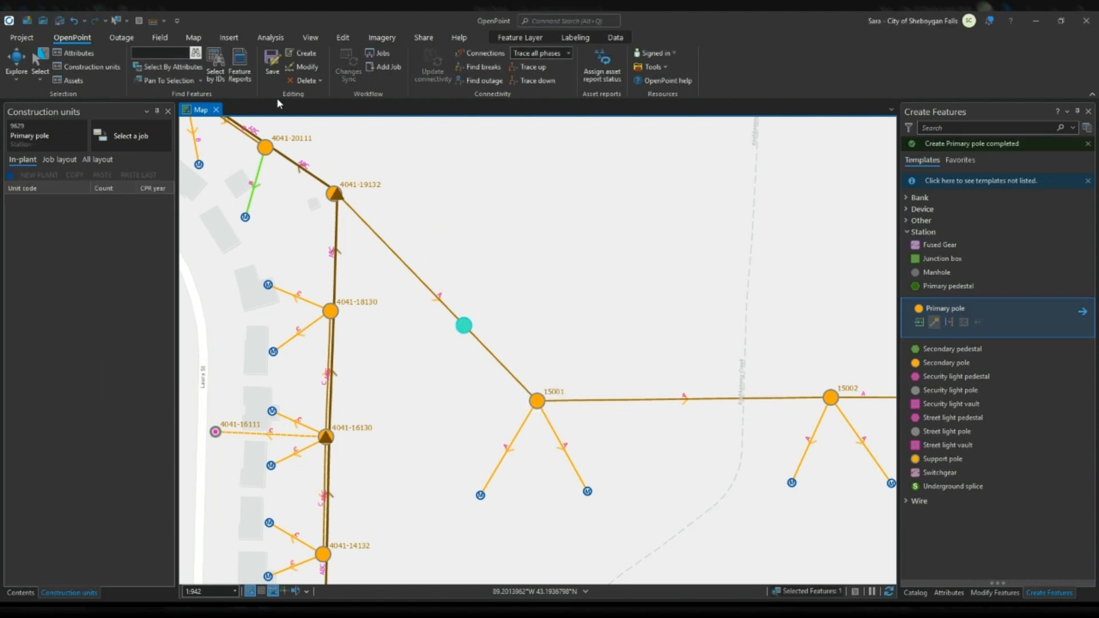
pyautogui.click(271, 66)
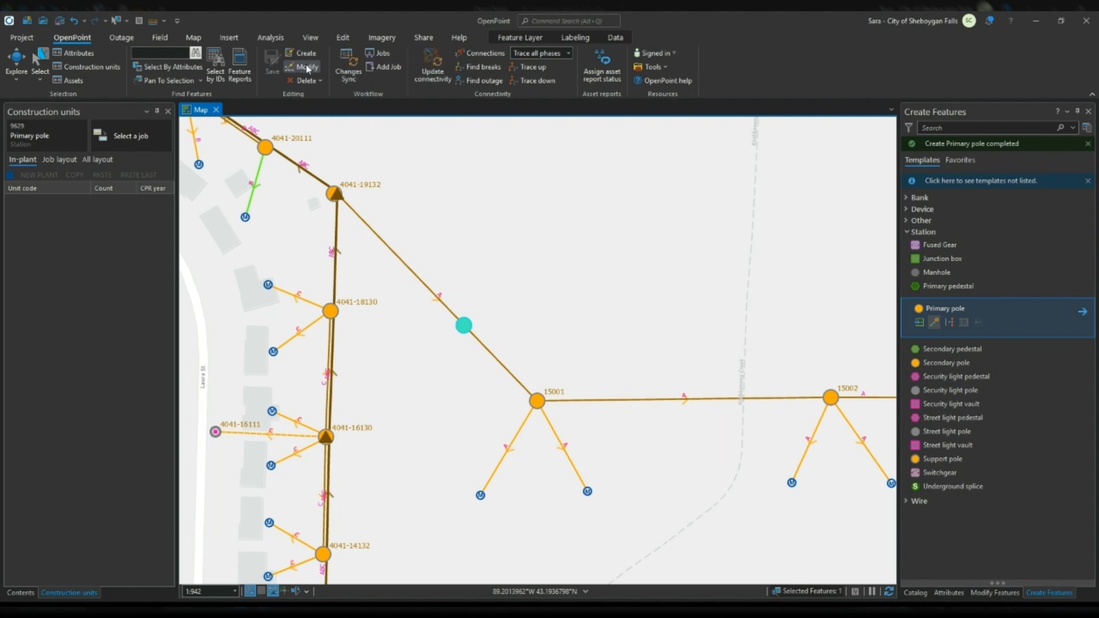
# - Split the secondary overhead wire between 4041-19132 and 15001 at the new primary pole, and save the edit
pyautogui.click(308, 69)
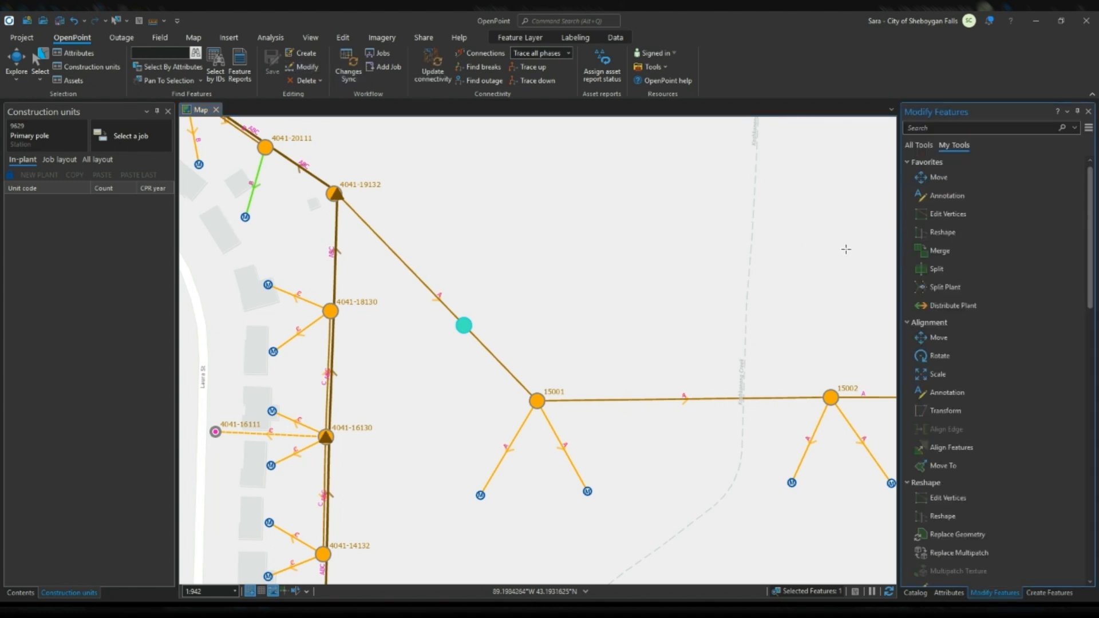
pyautogui.click(947, 270)
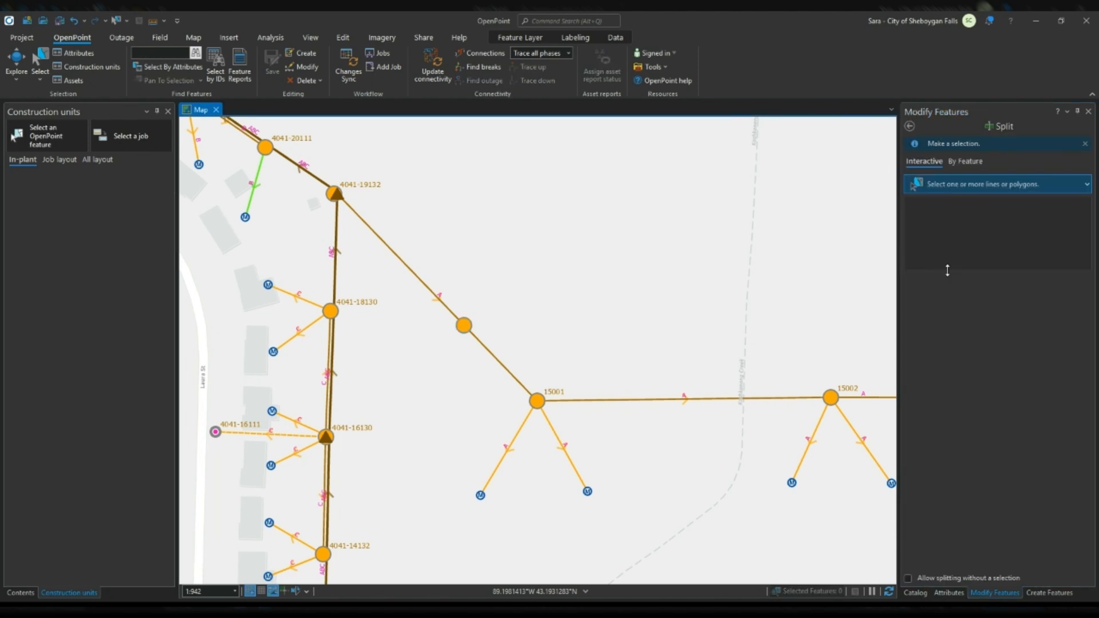
pyautogui.click(475, 358)
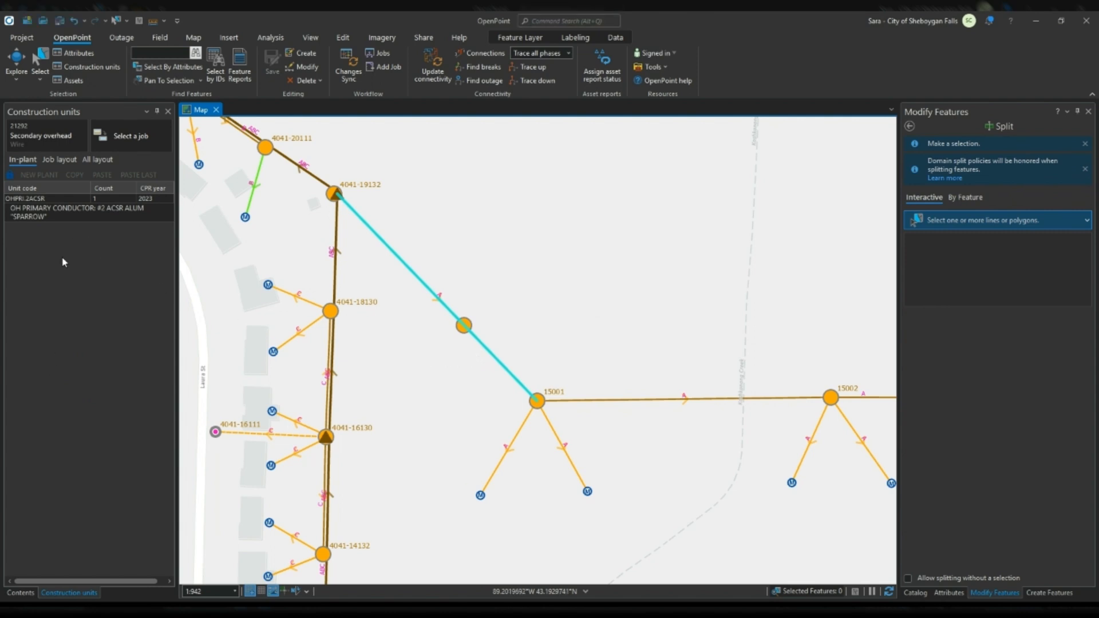
pyautogui.click(63, 215)
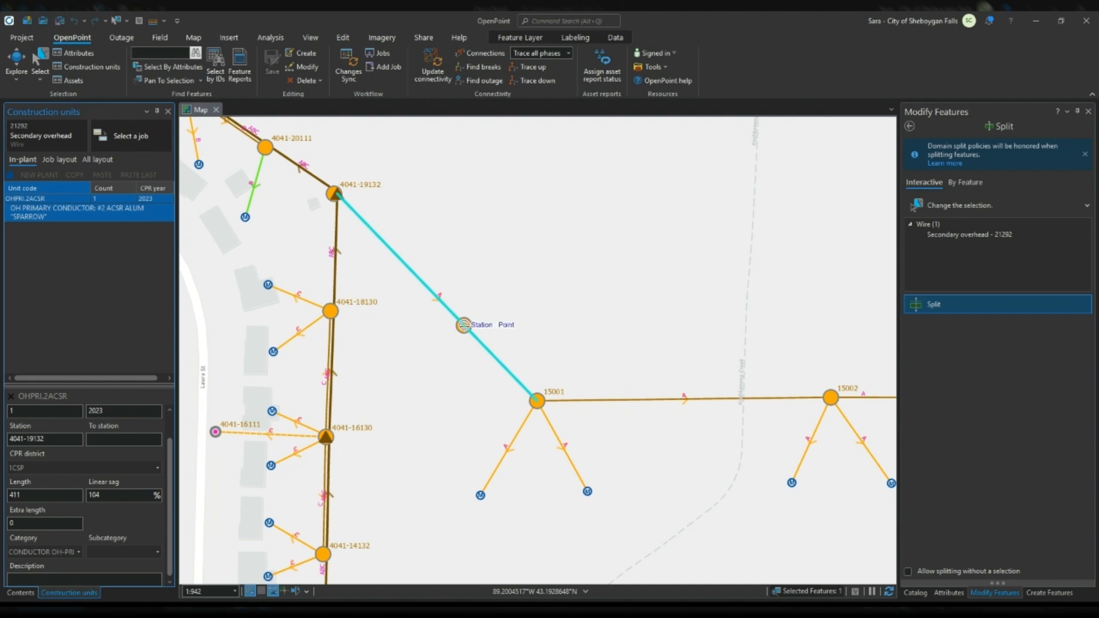
pyautogui.click(463, 325)
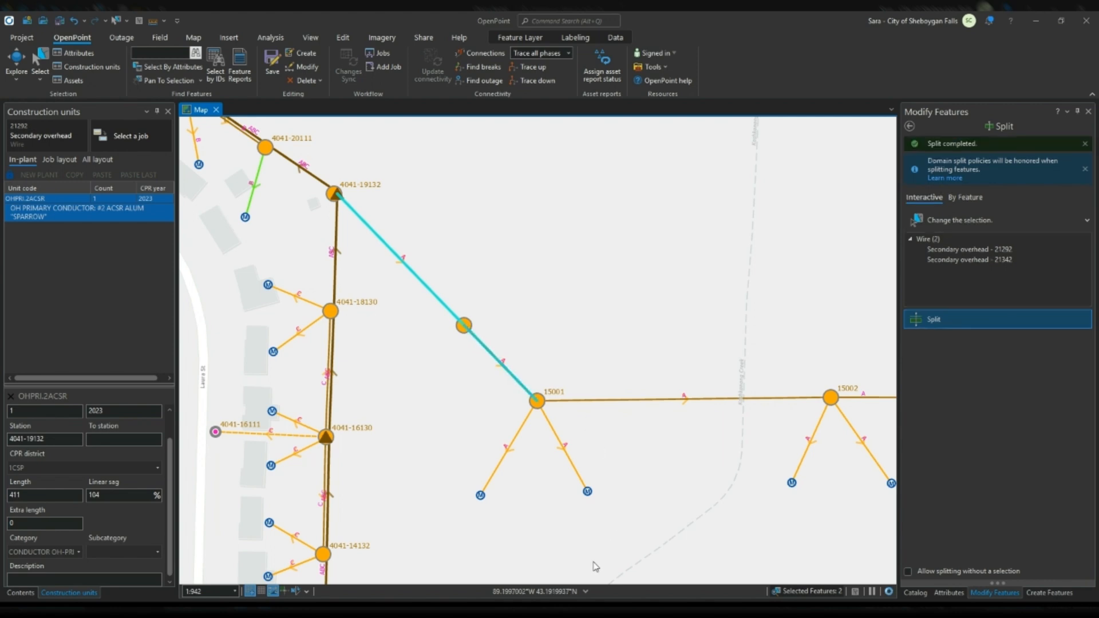
pyautogui.click(271, 68)
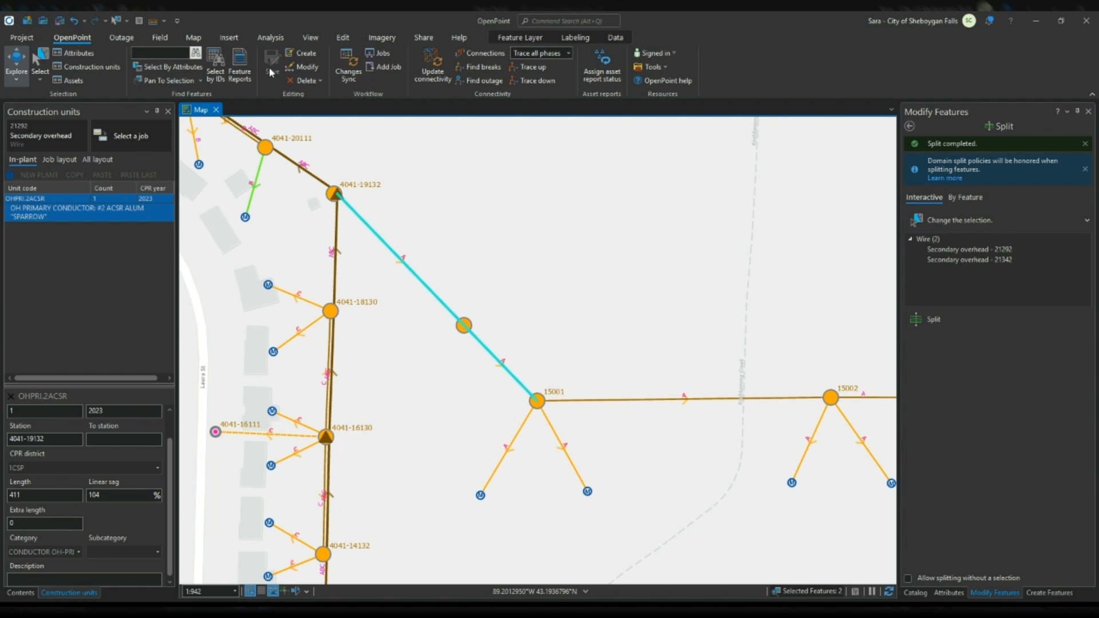
# - Check the in-plant construction units of both split wire segments, and clear the selection
pyautogui.click(115, 21)
pyautogui.moveTo(427, 267); pyautogui.dragTo(398, 307)
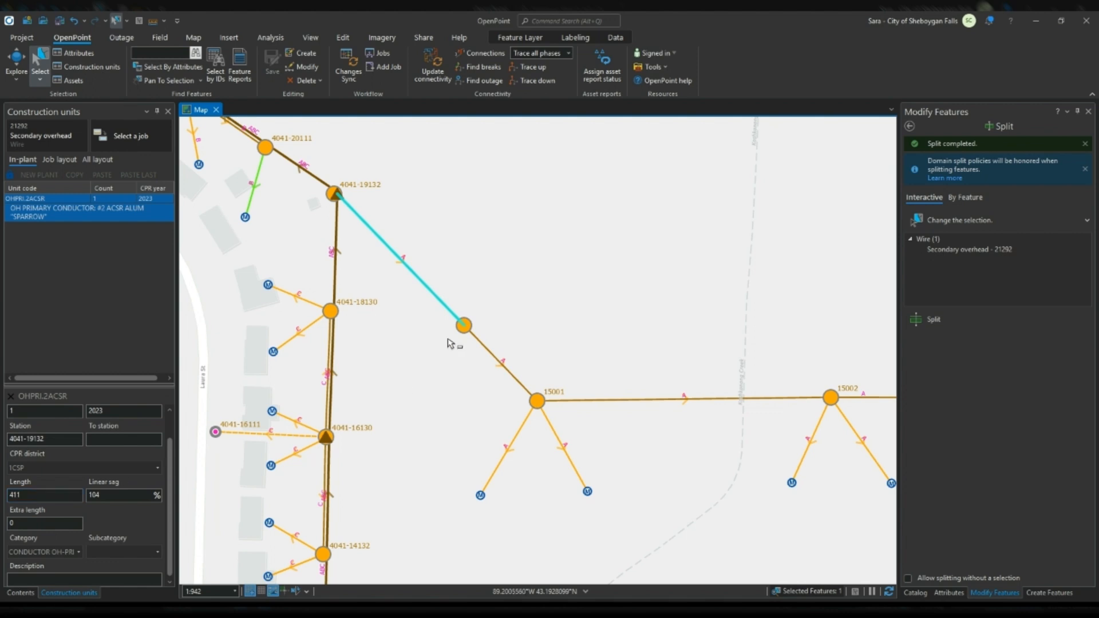
pyautogui.click(491, 367)
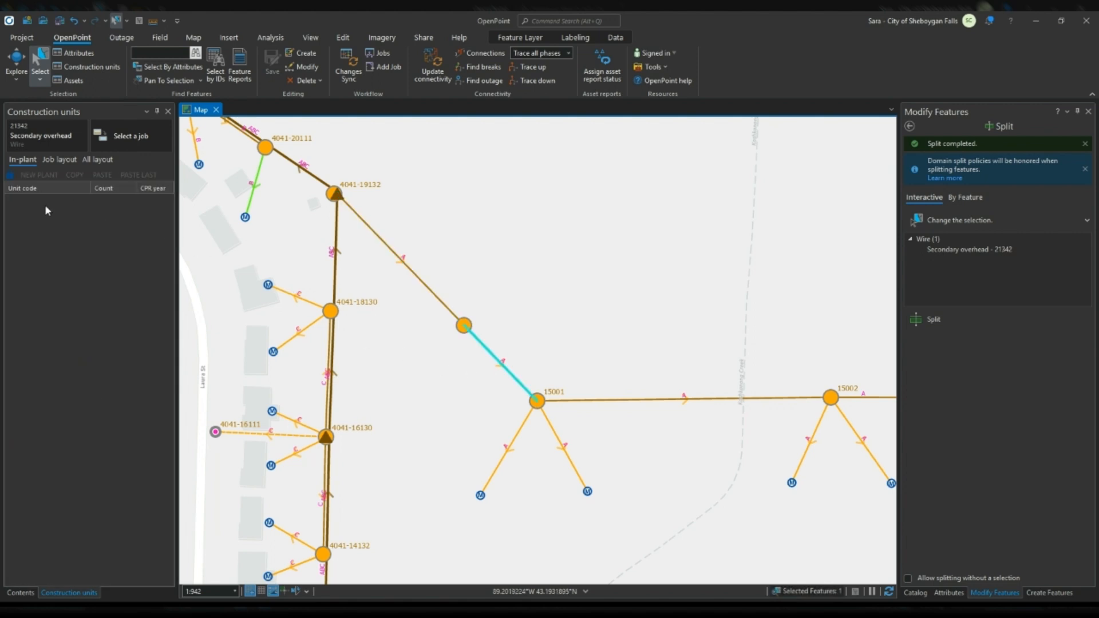
pyautogui.click(505, 273)
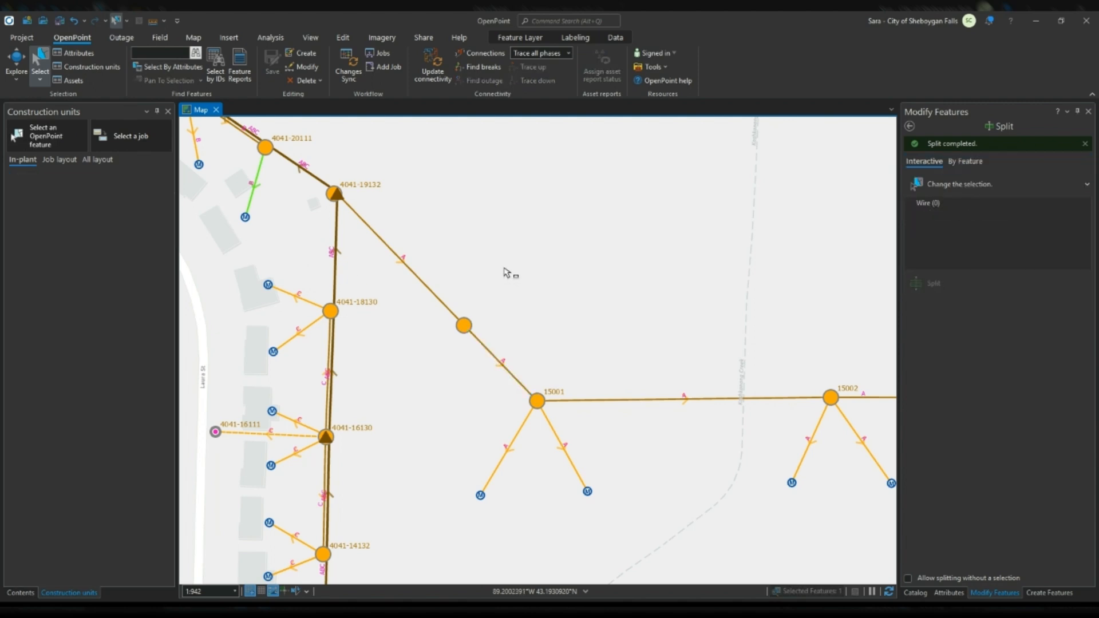
# - Distribute the OHPRI.2ACSR plant from the upper wire segment to the lower one, with lengths of 261 and 150
pyautogui.click(909, 127)
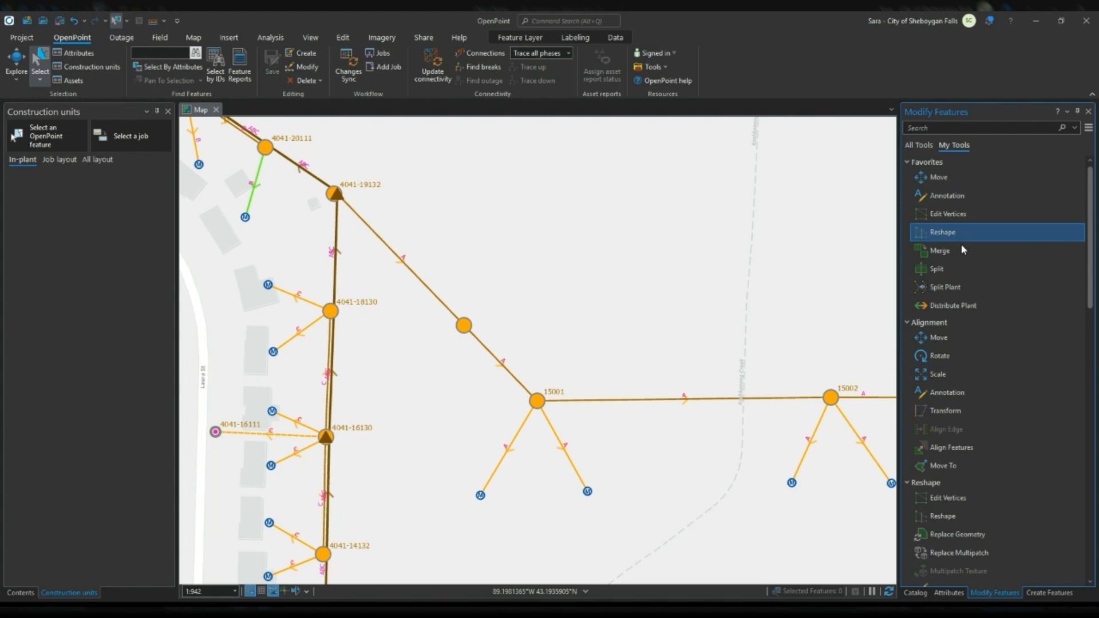
pyautogui.click(987, 308)
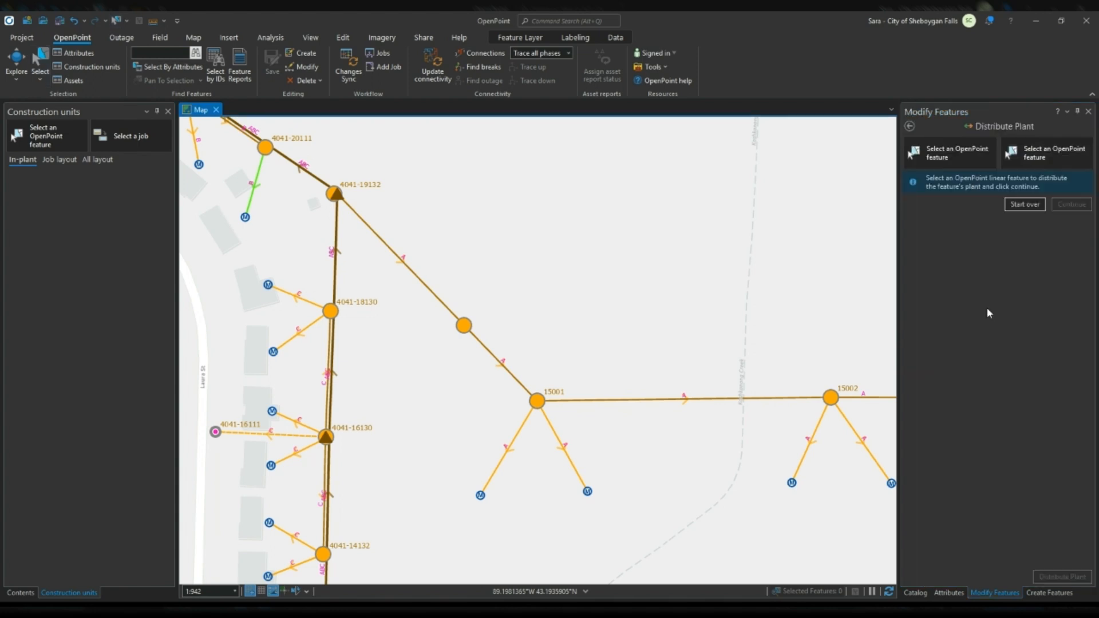
pyautogui.click(937, 157)
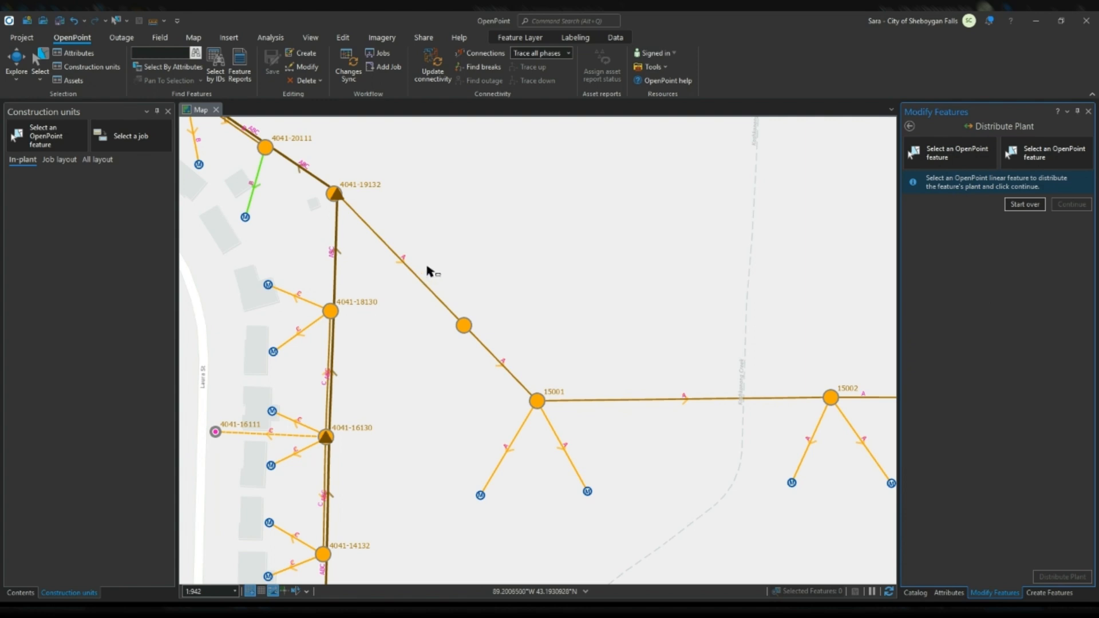
pyautogui.click(426, 279)
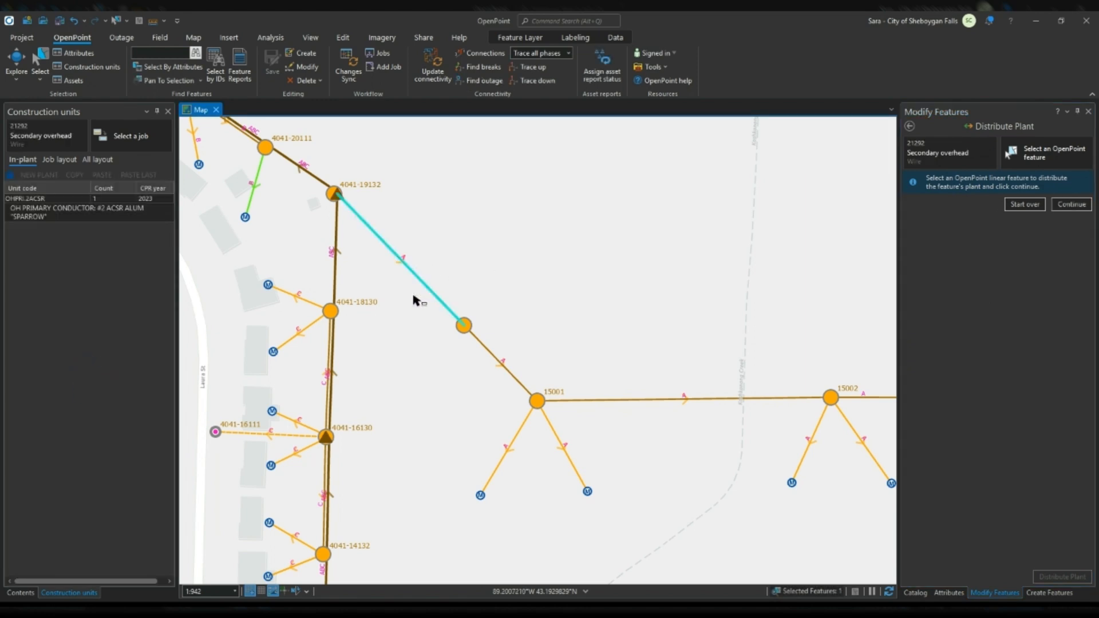
pyautogui.click(1074, 206)
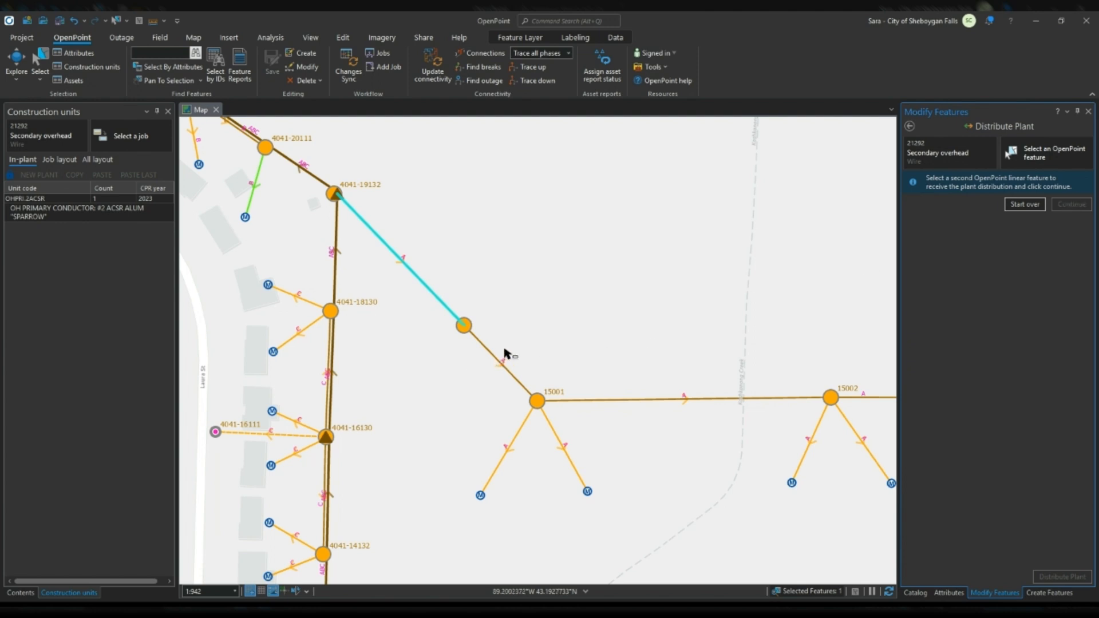
pyautogui.click(491, 373)
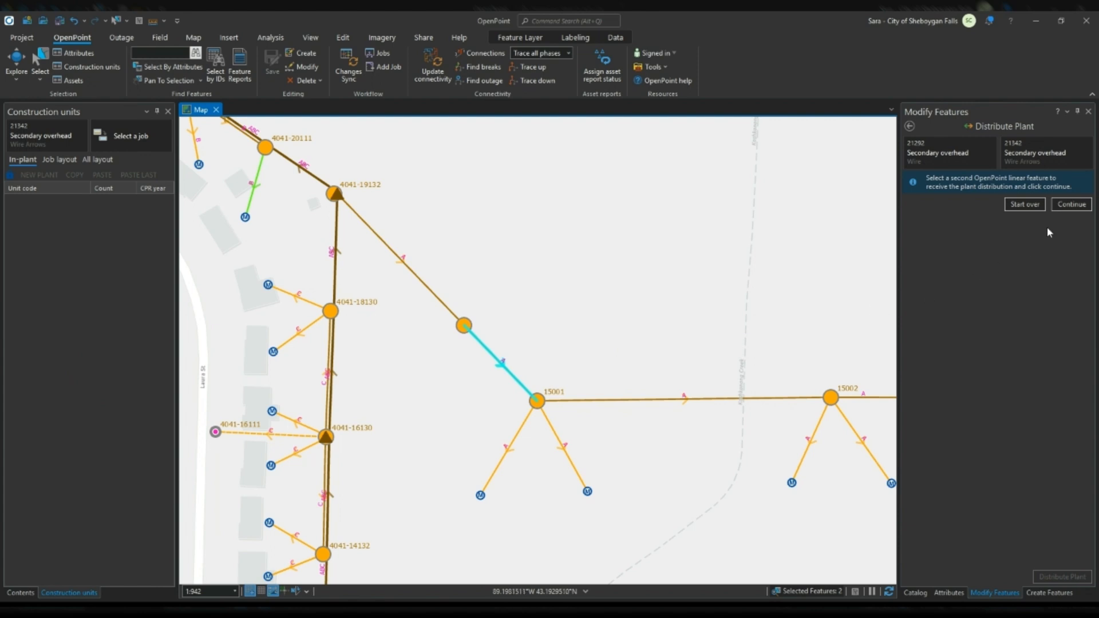
pyautogui.click(1067, 205)
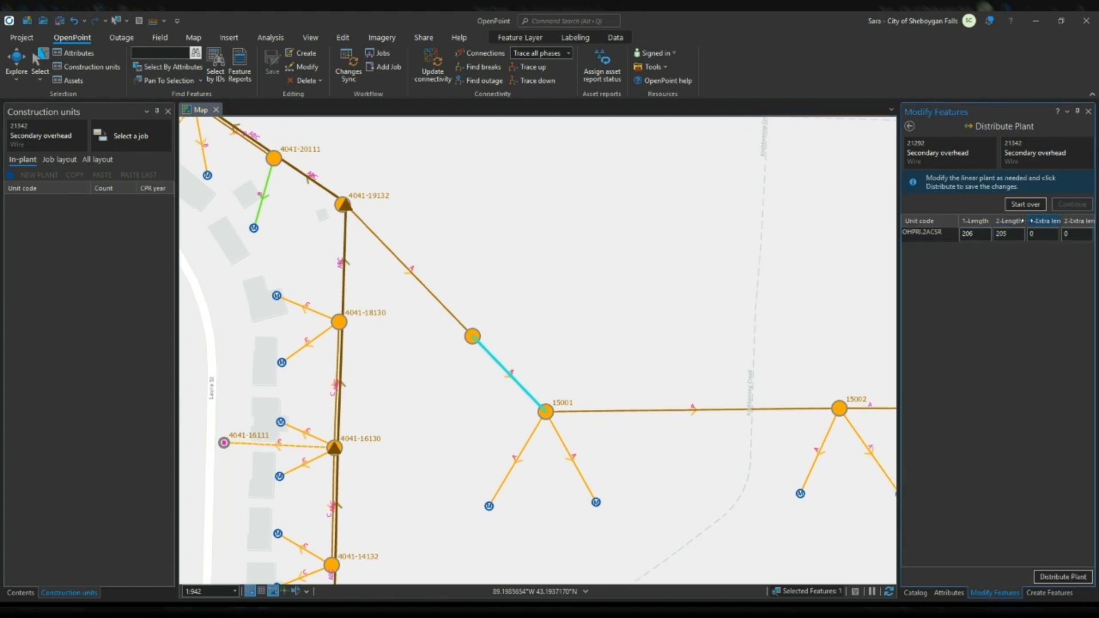
pyautogui.click(1006, 234)
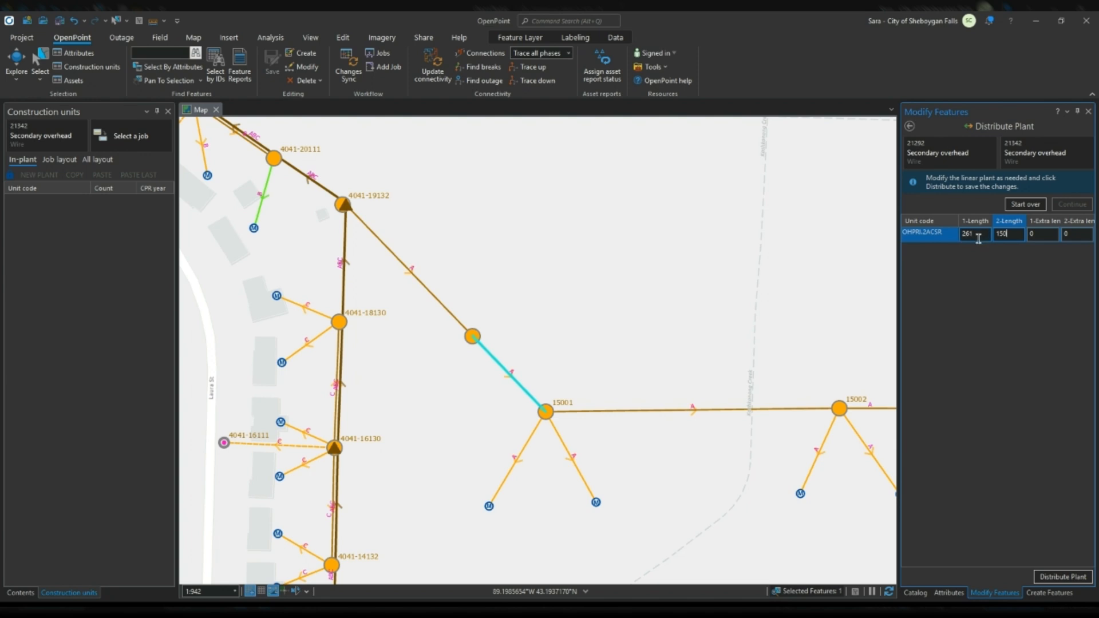
pyautogui.click(1063, 577)
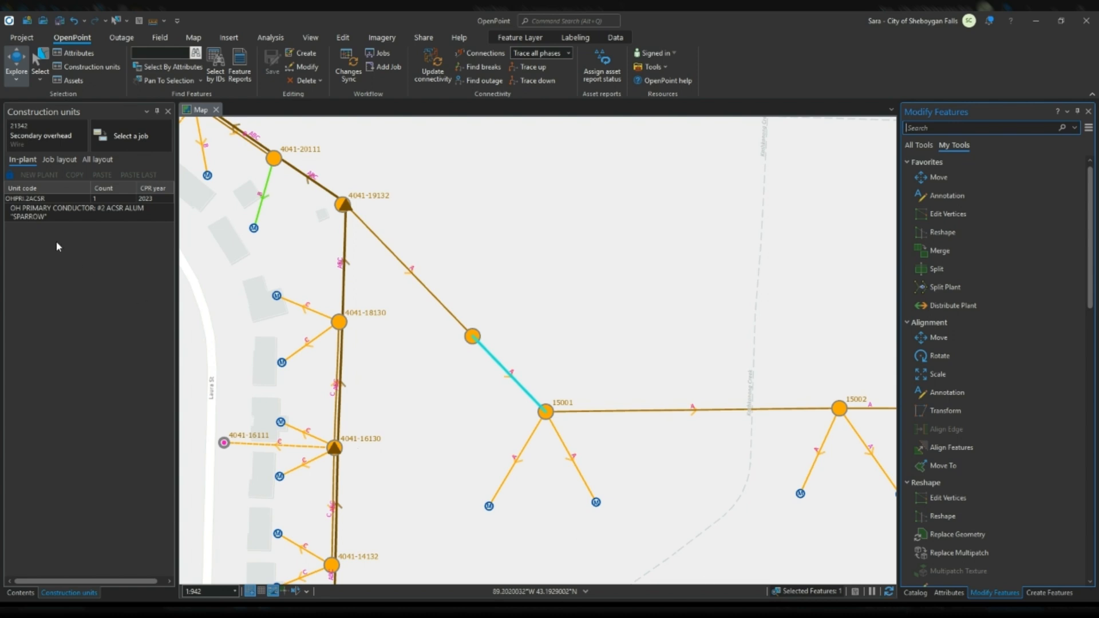
# - Review the OHPRI.2ACSR construction unit details on the lower and upper wire segments
pyautogui.click(54, 212)
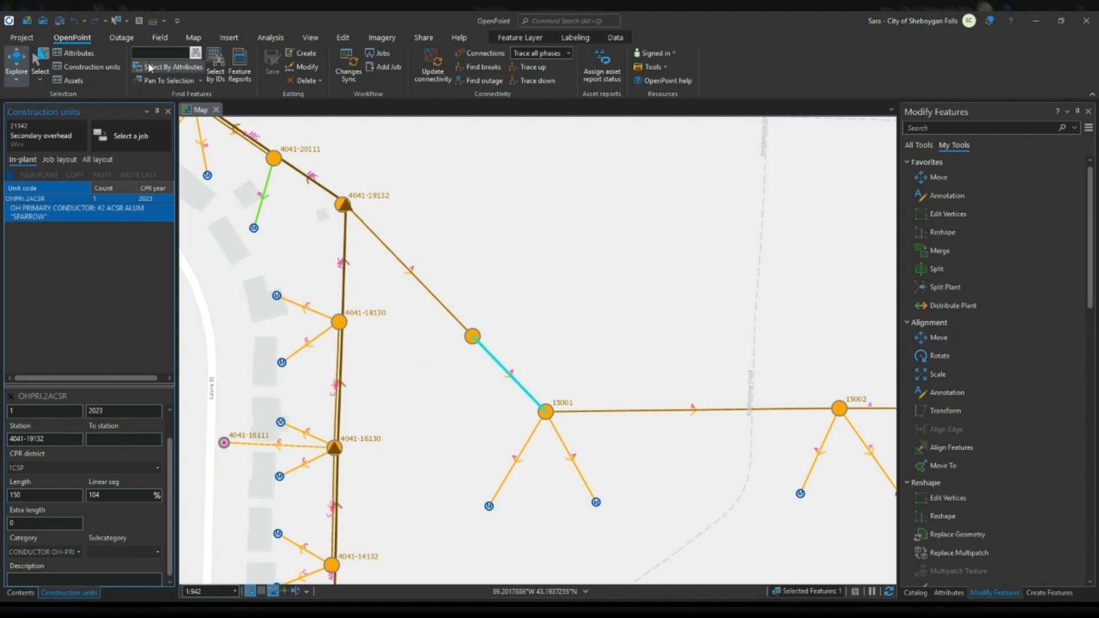
pyautogui.click(116, 20)
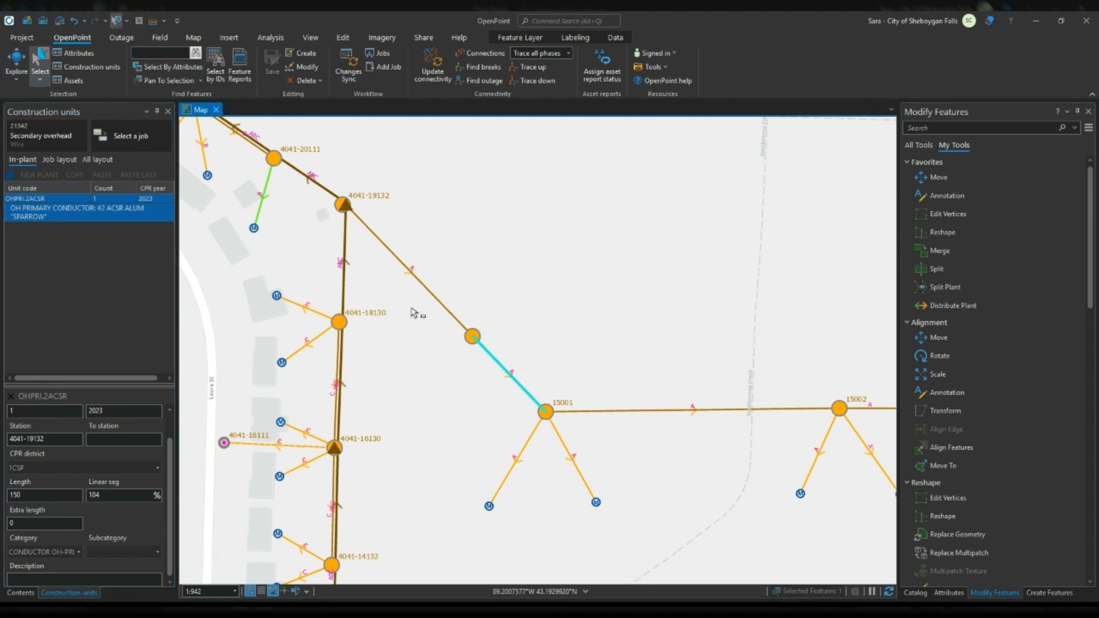
pyautogui.click(414, 276)
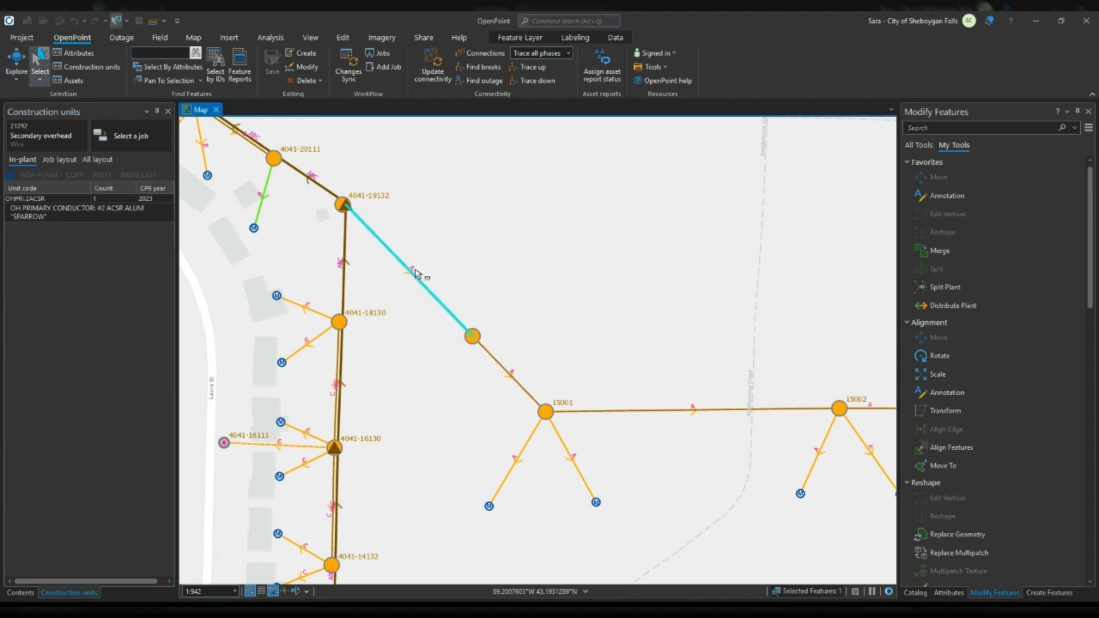
pyautogui.click(73, 215)
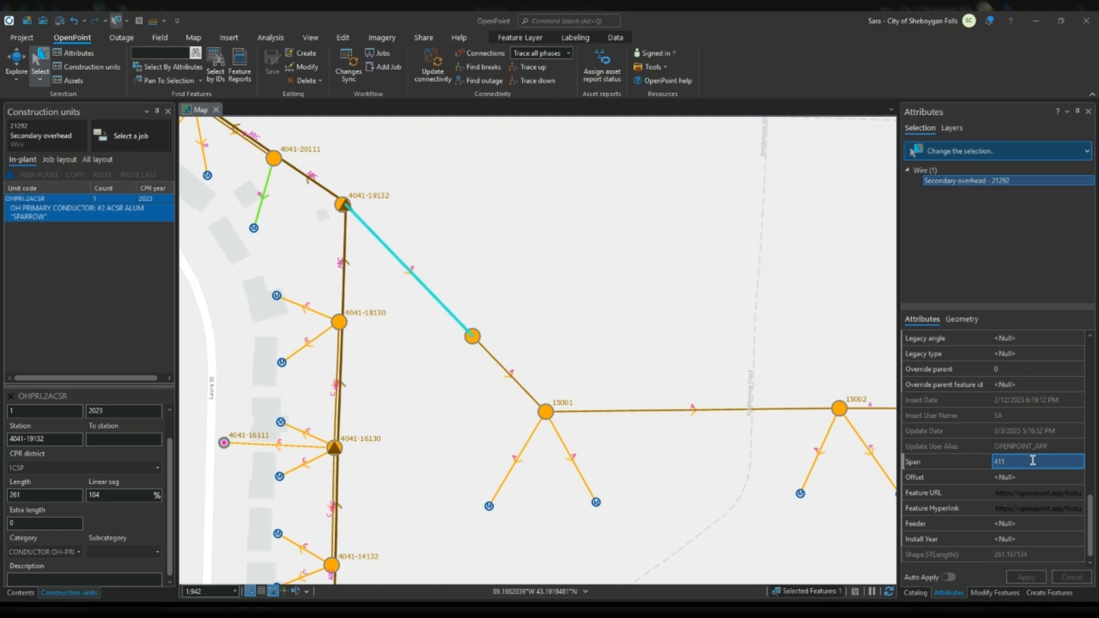
# - Set the upper wire segment's Span attribute to 261 and apply the change
pyautogui.click(1033, 462)
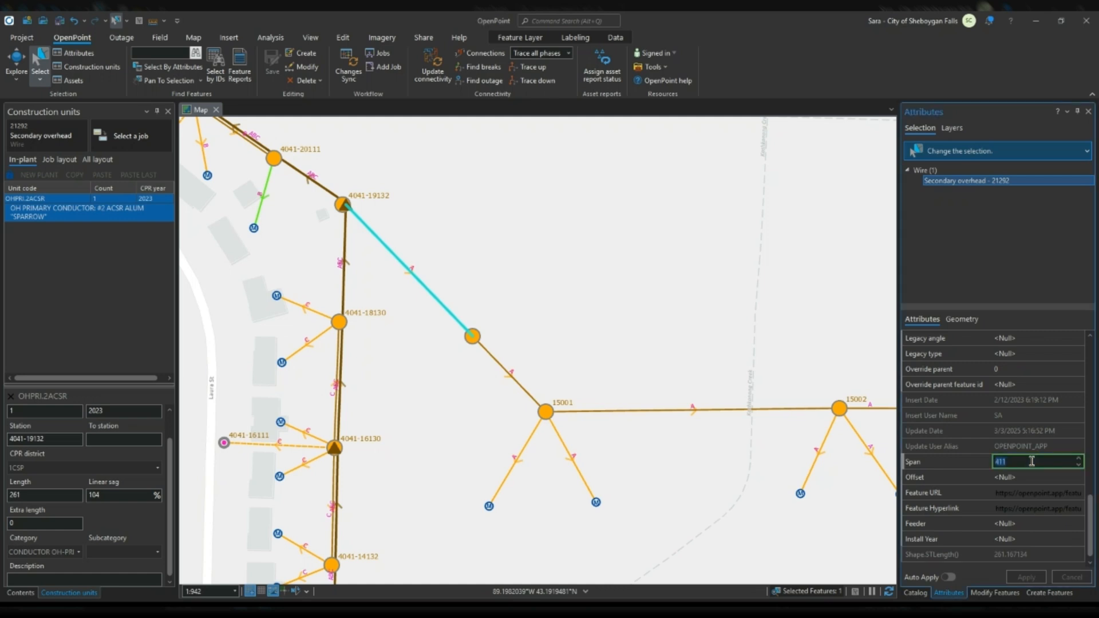
pyautogui.write('261')
pyautogui.click(1022, 579)
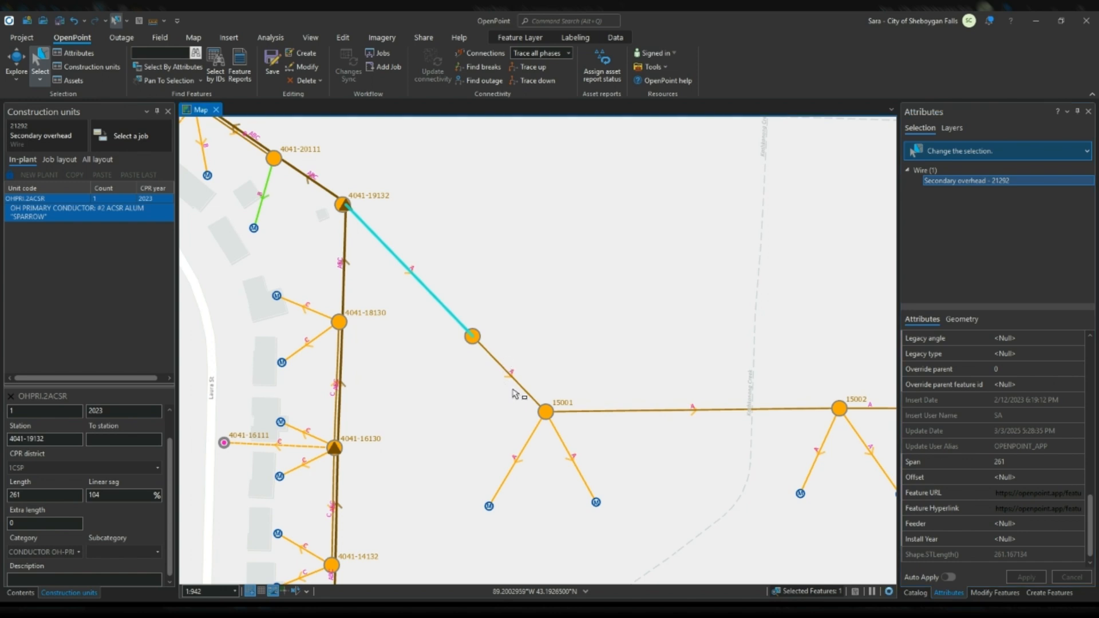
# - Set the Span attribute of the wire segment ending at pole 15001 to 150 and apply the change
pyautogui.click(514, 394)
pyautogui.click(1025, 462)
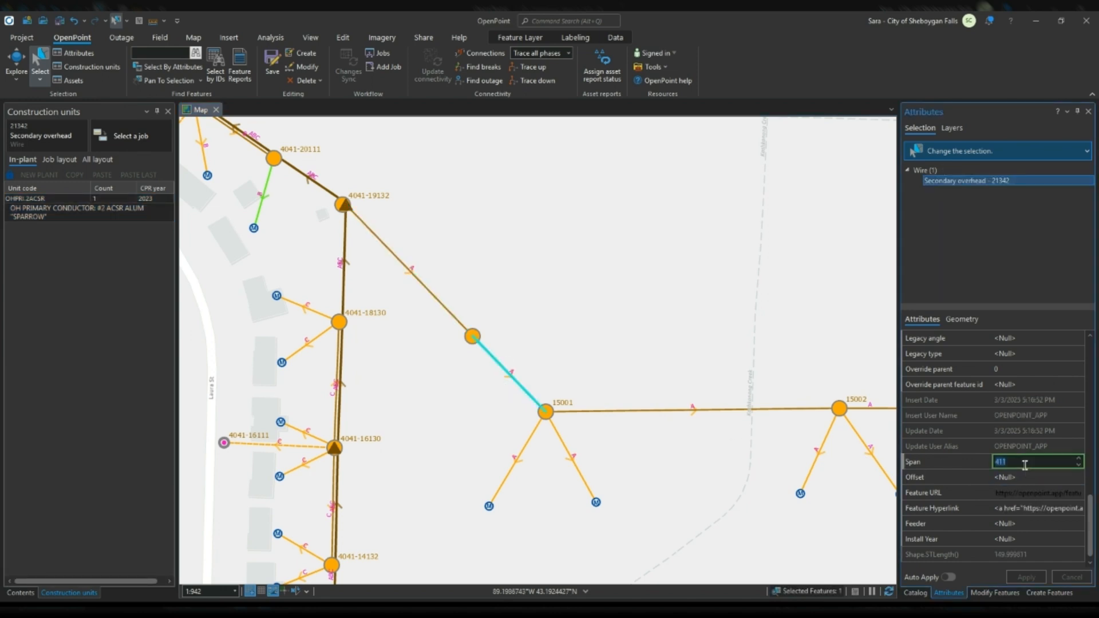
pyautogui.write('150')
pyautogui.click(943, 463)
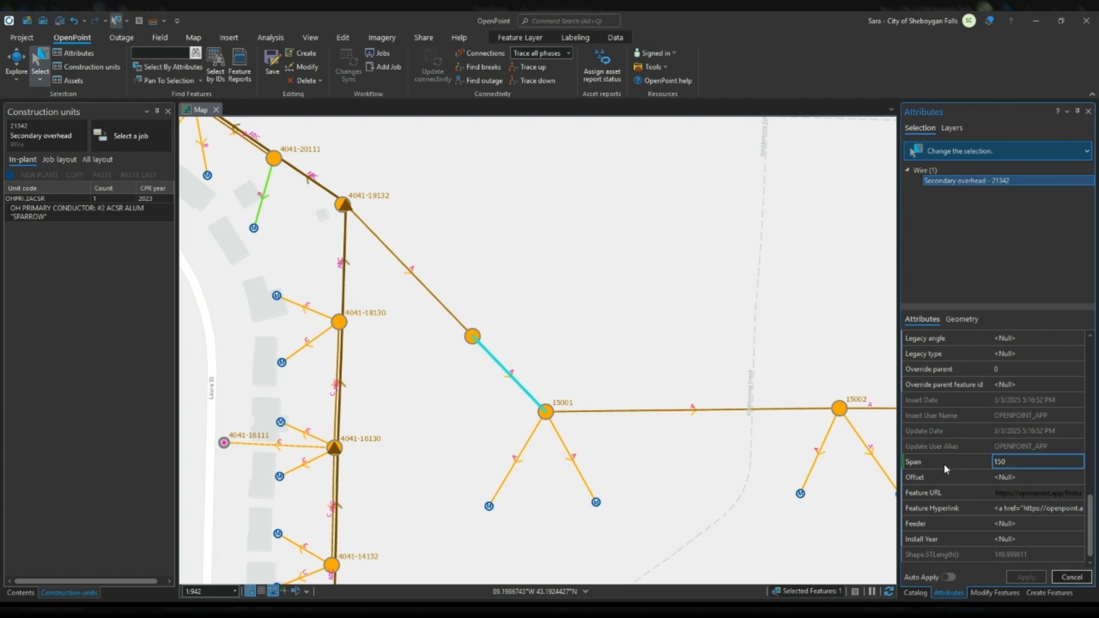
pyautogui.click(1039, 541)
pyautogui.click(1031, 578)
pyautogui.click(1028, 553)
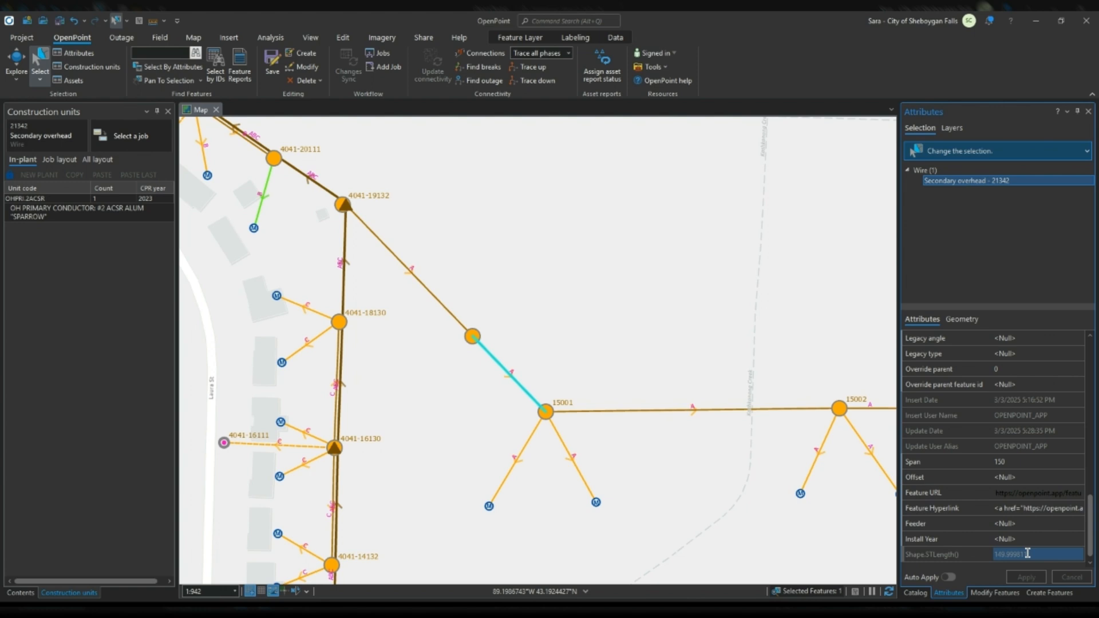
pyautogui.click(1019, 463)
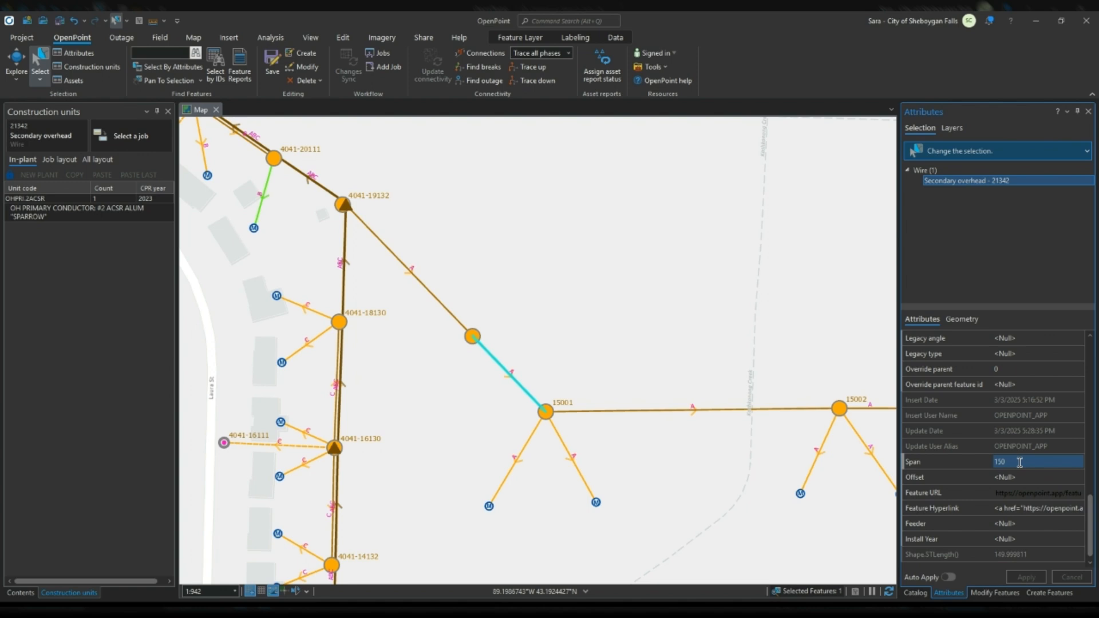
pyautogui.click(1018, 541)
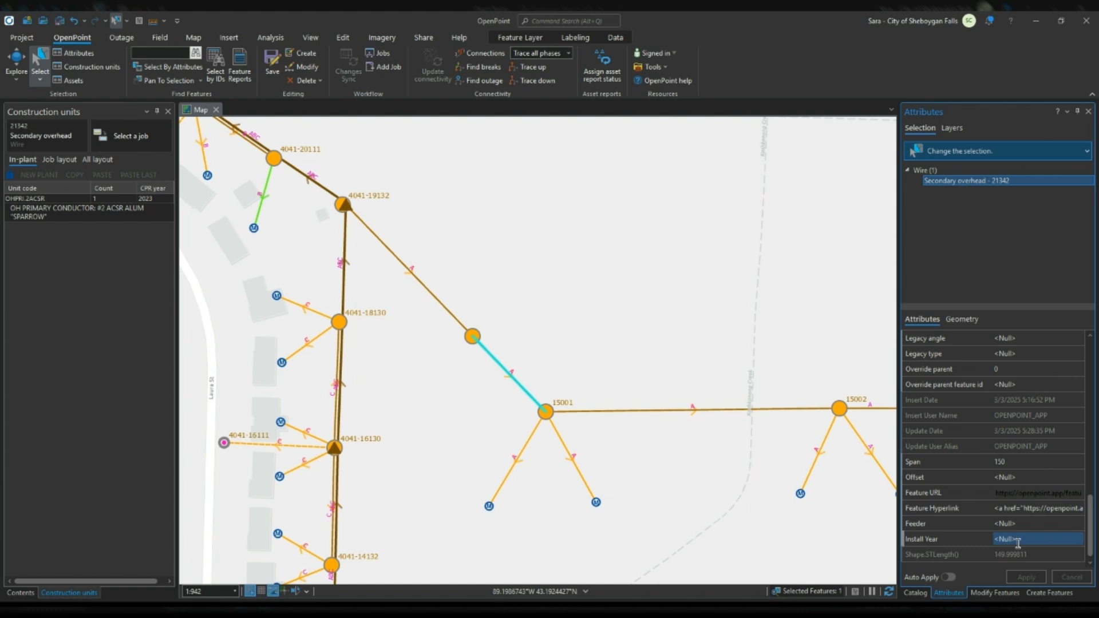
# - Open the To station number attribute of the upper wire segment for editing
pyautogui.scroll(7, 1008, 515)
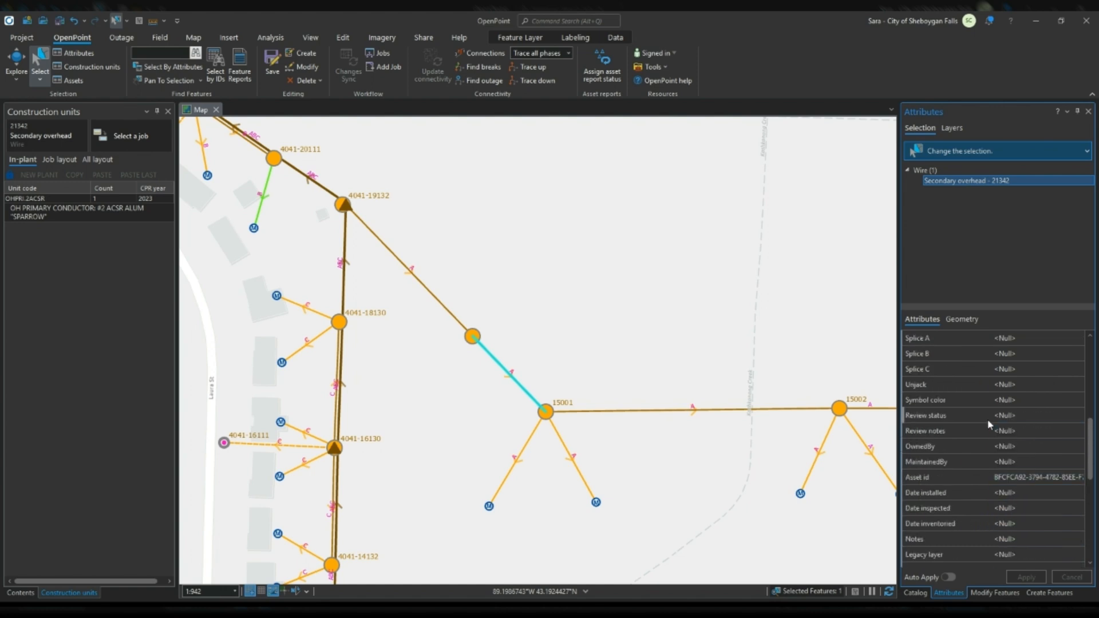
pyautogui.scroll(4, 988, 424)
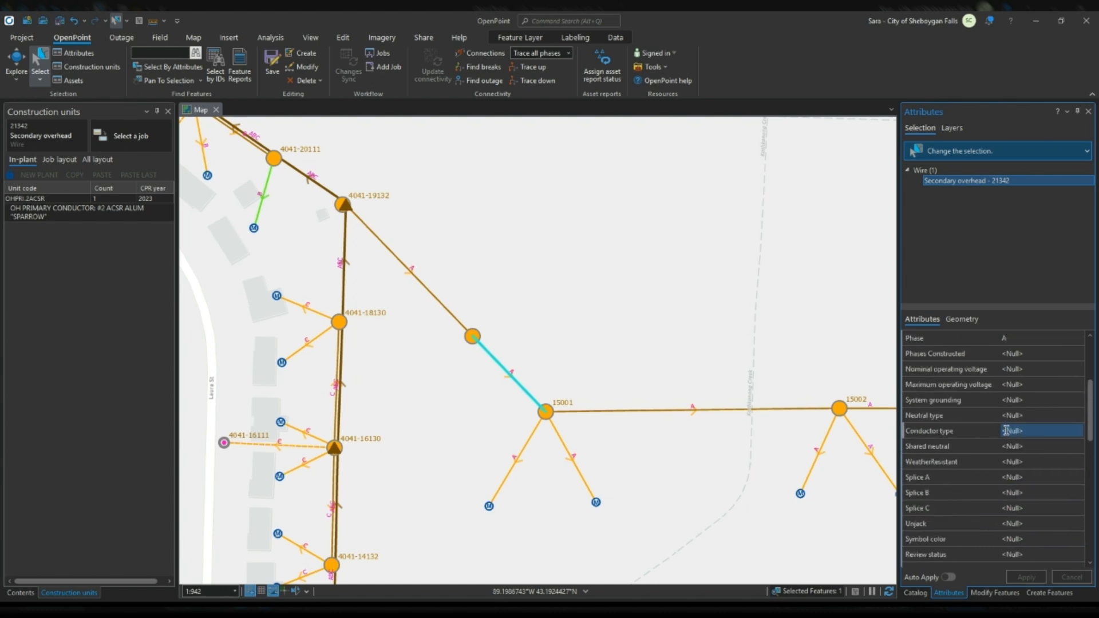
pyautogui.click(432, 328)
pyautogui.click(1030, 371)
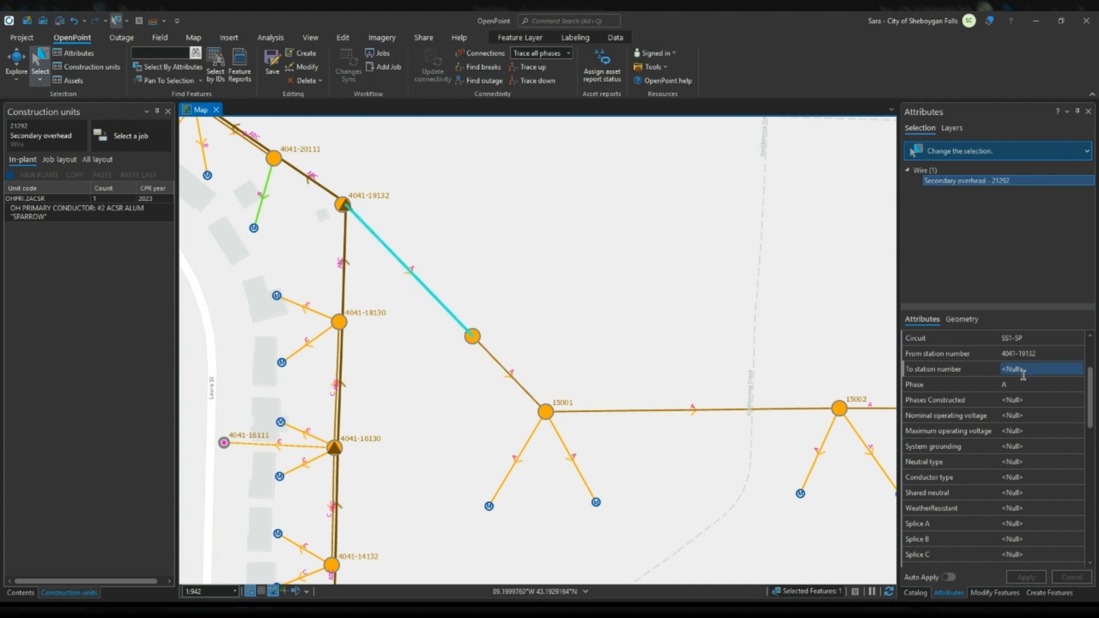